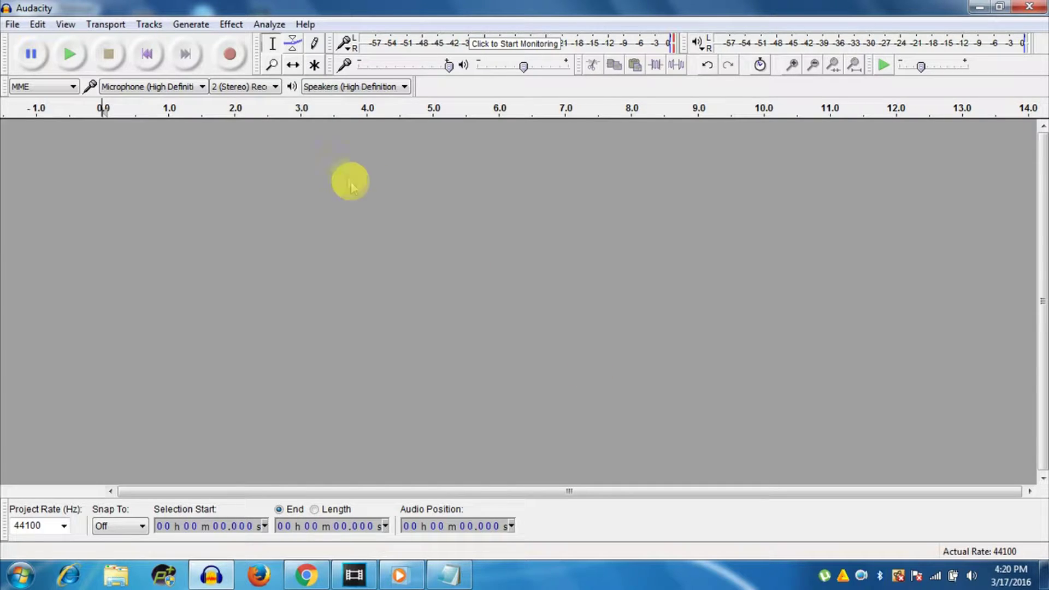
# Record a voice clip of about 4.8 seconds and play it back
pyautogui.click(232, 56)
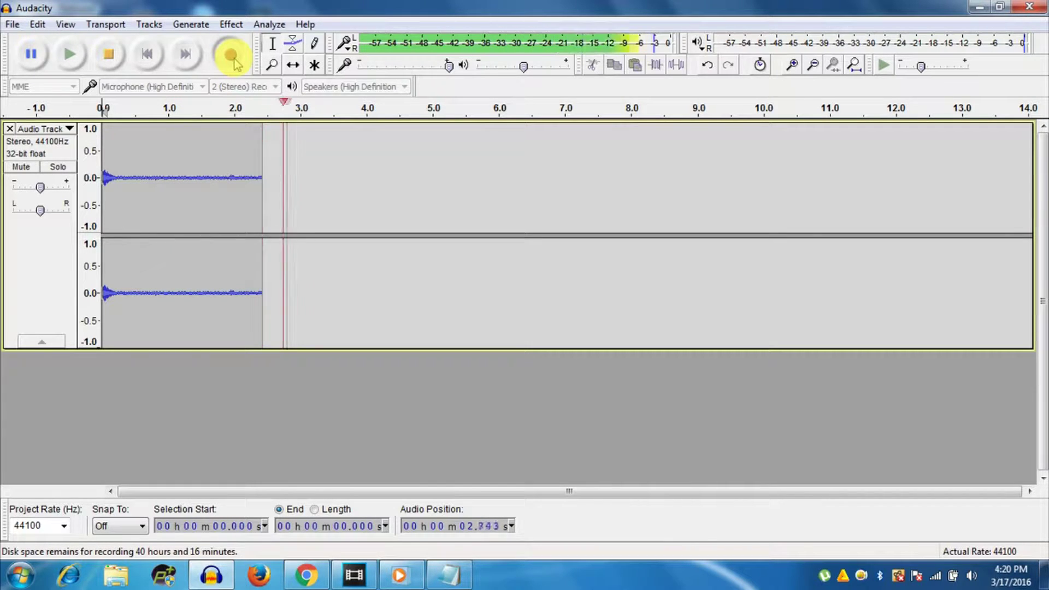
pyautogui.press('space')
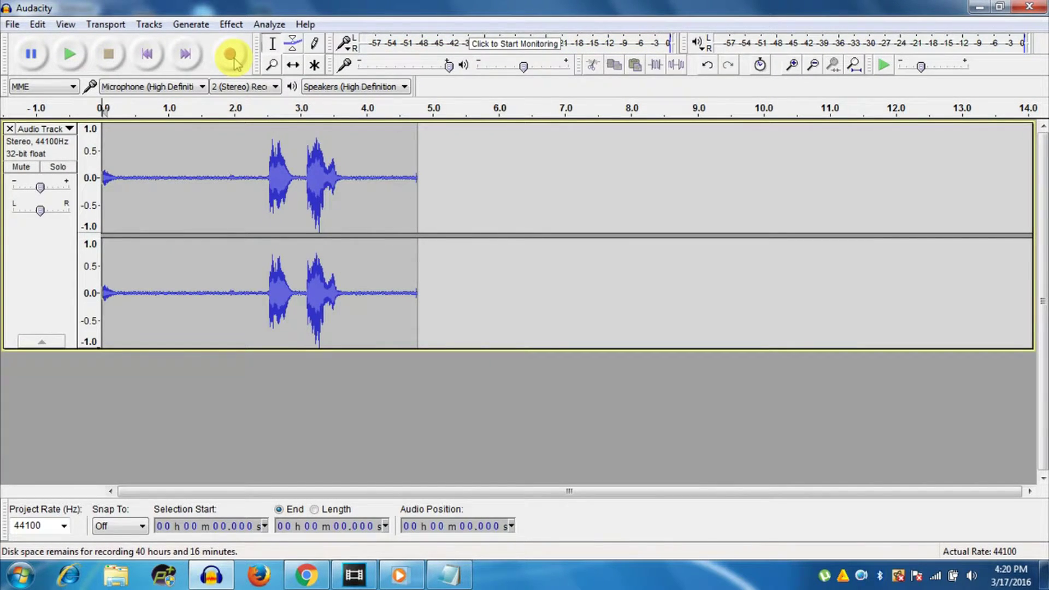
pyautogui.press('space')
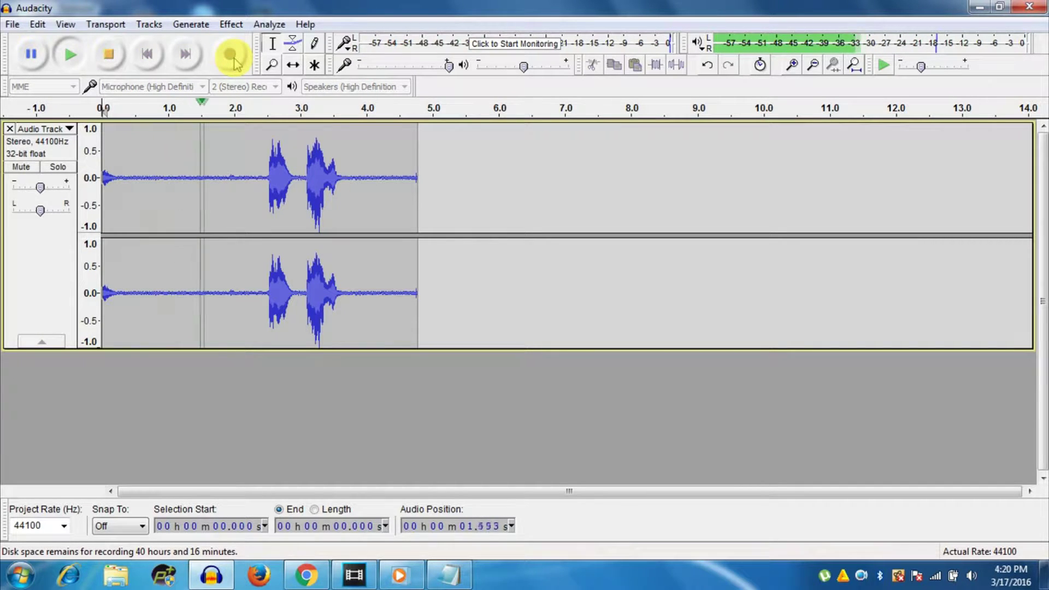
# Select the whole clip and bring up the Change Speed effect
pyautogui.doubleClick(223, 176)
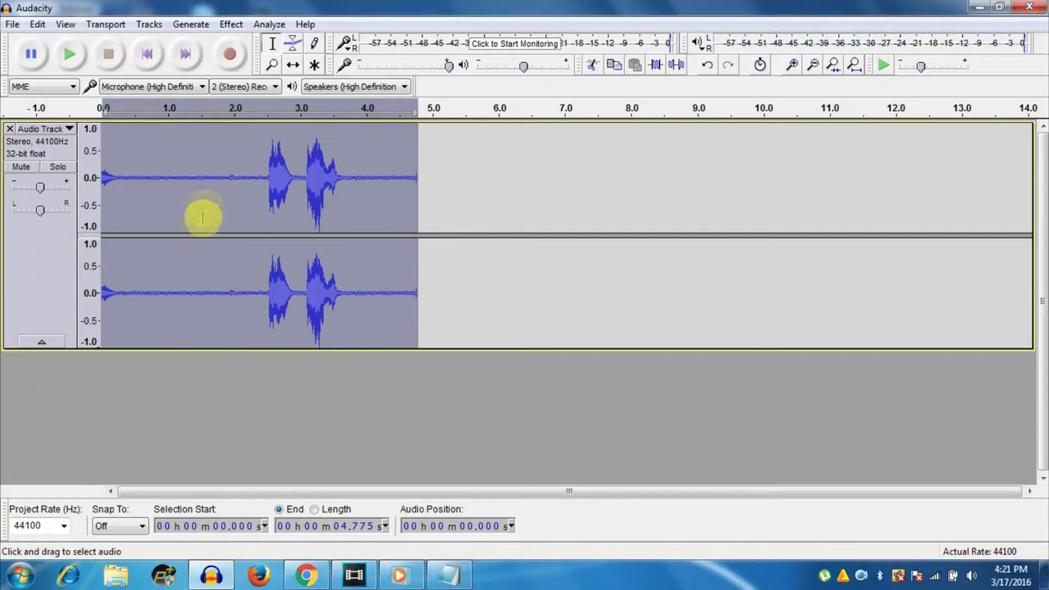
pyautogui.click(231, 24)
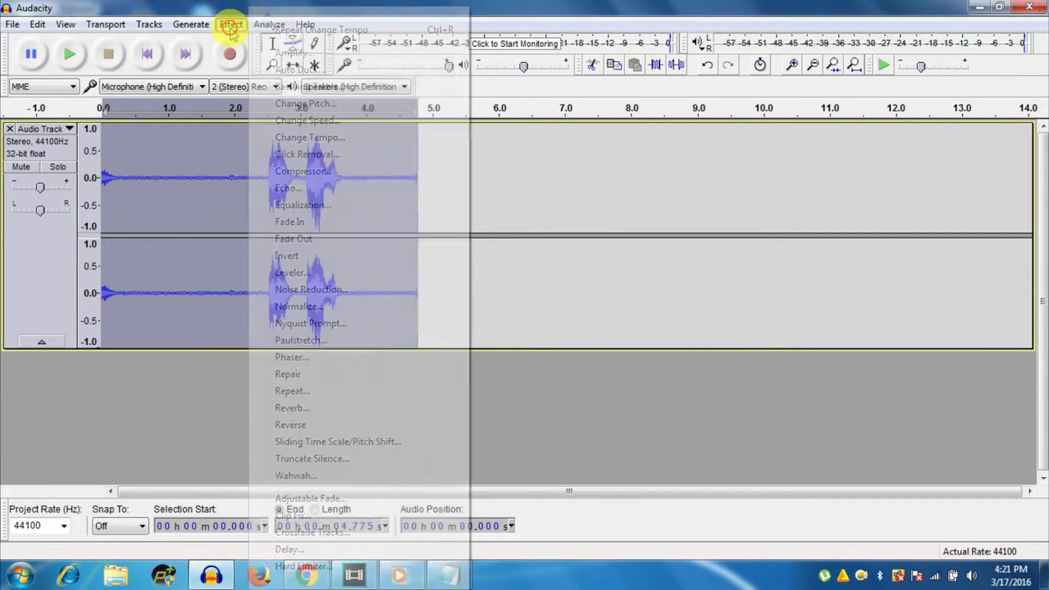
pyautogui.click(307, 121)
# Apply a 55.790 percent Change Speed increase, shortening the clip to about 3.07 seconds
pyautogui.moveTo(555, 257); pyautogui.dragTo(548, 259)
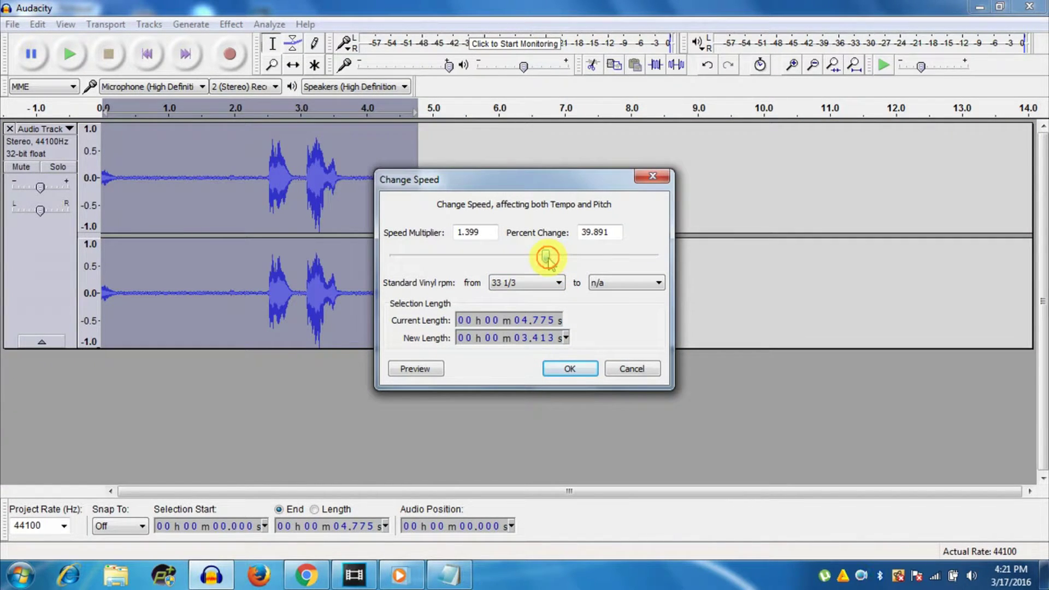
pyautogui.moveTo(547, 258); pyautogui.dragTo(549, 259)
pyautogui.moveTo(548, 259); pyautogui.dragTo(555, 260)
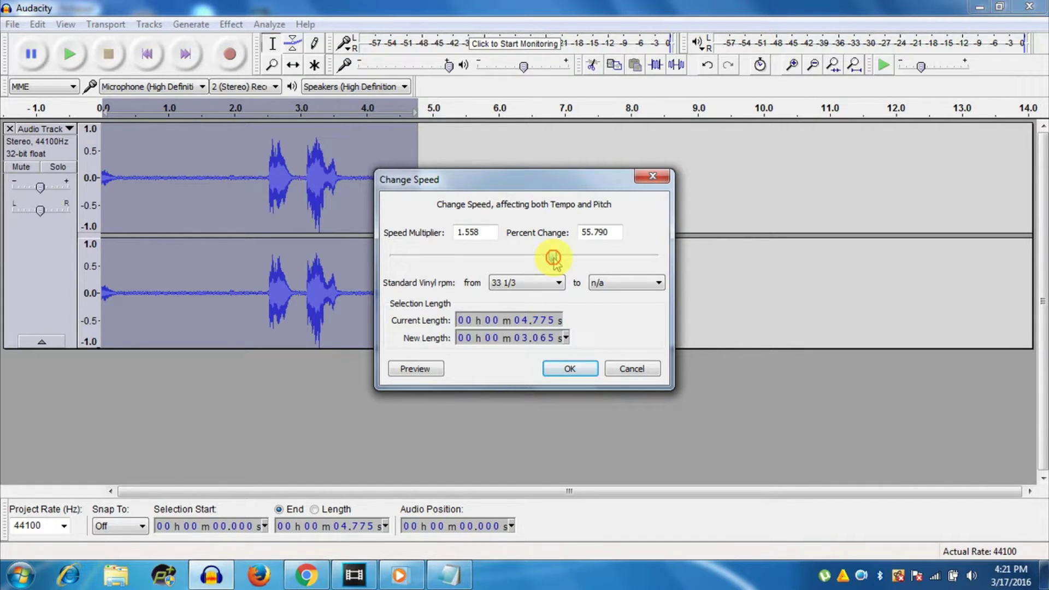
pyautogui.click(570, 369)
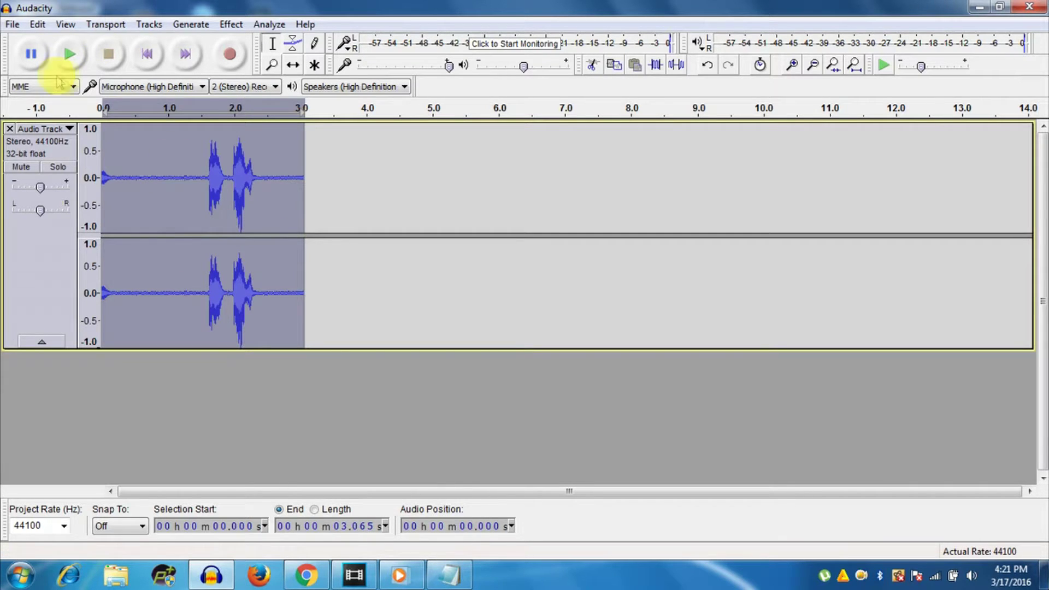
# Discard the sped-up track with its X close button
pyautogui.click(11, 130)
# Record a new voice clip of about 4.7 seconds and play it back
pyautogui.click(229, 55)
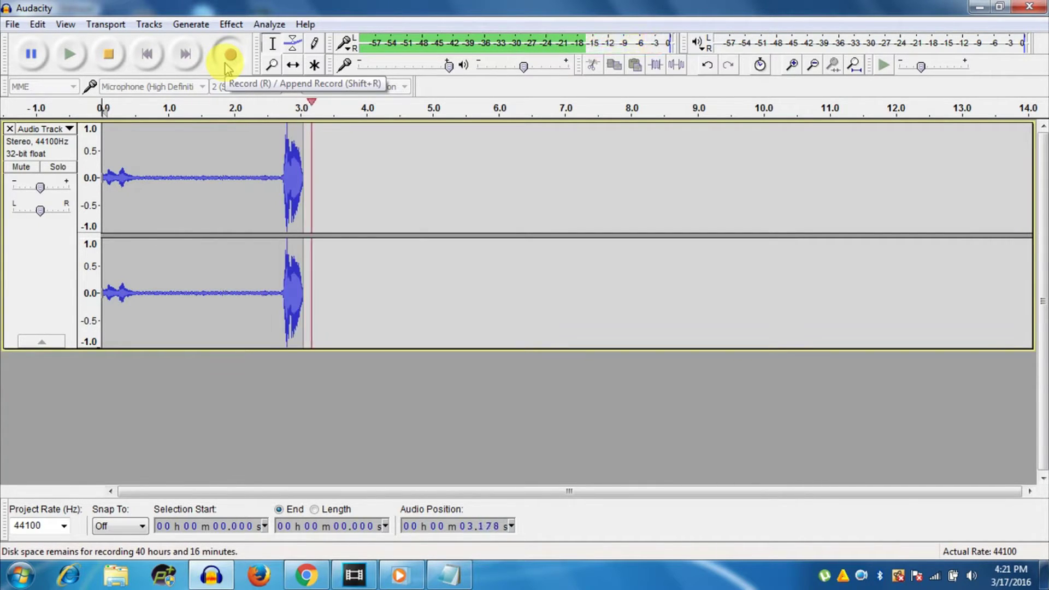
pyautogui.press('space')
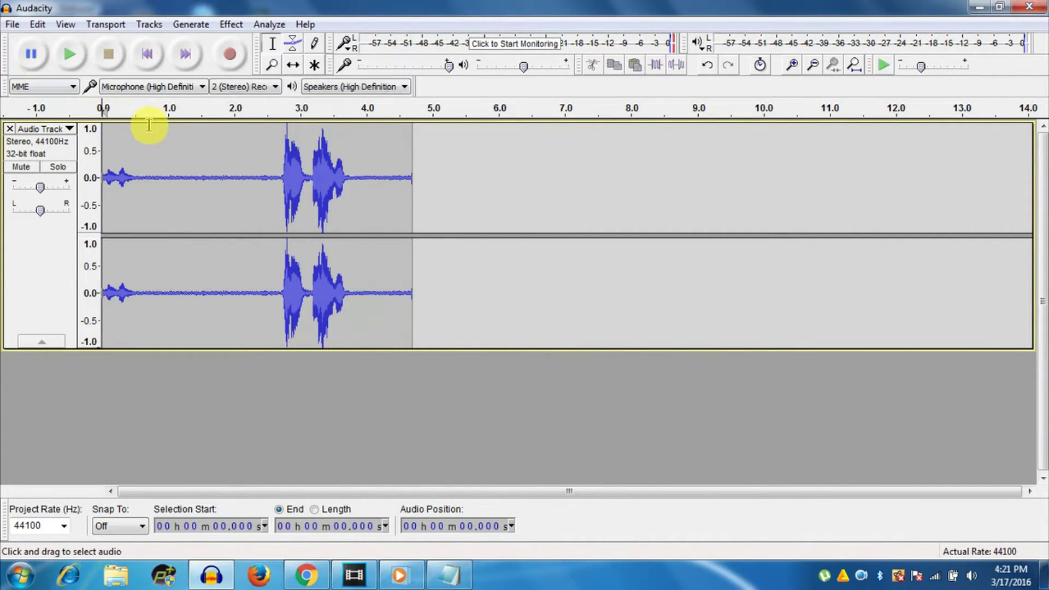
pyautogui.click(150, 179)
pyautogui.press('space')
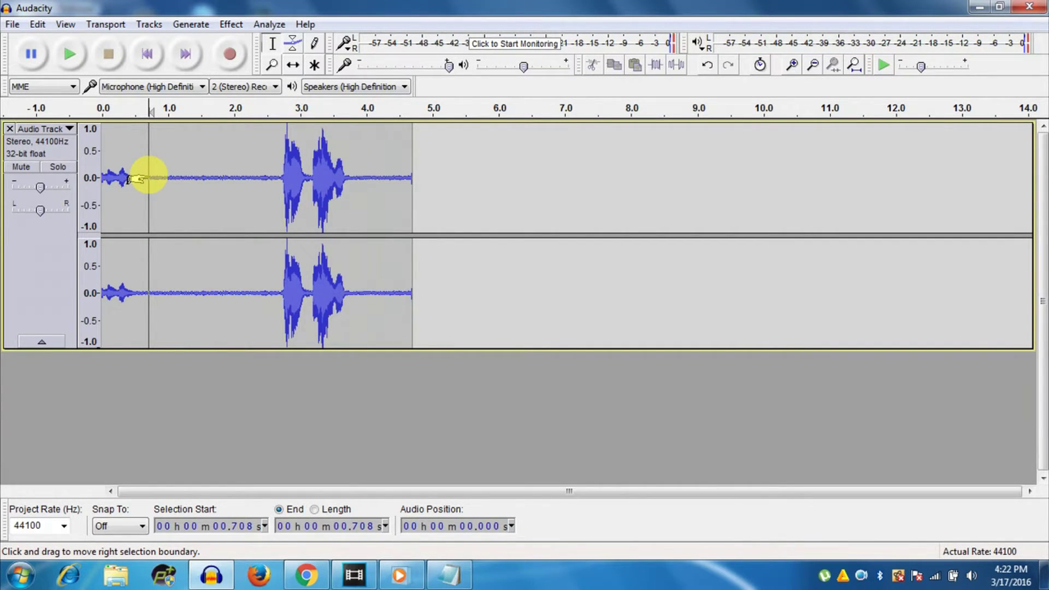
# Apply a 55.790 percent Change Tempo to the whole clip, shortening it to about 3.02 seconds
pyautogui.doubleClick(220, 189)
pyautogui.click(230, 23)
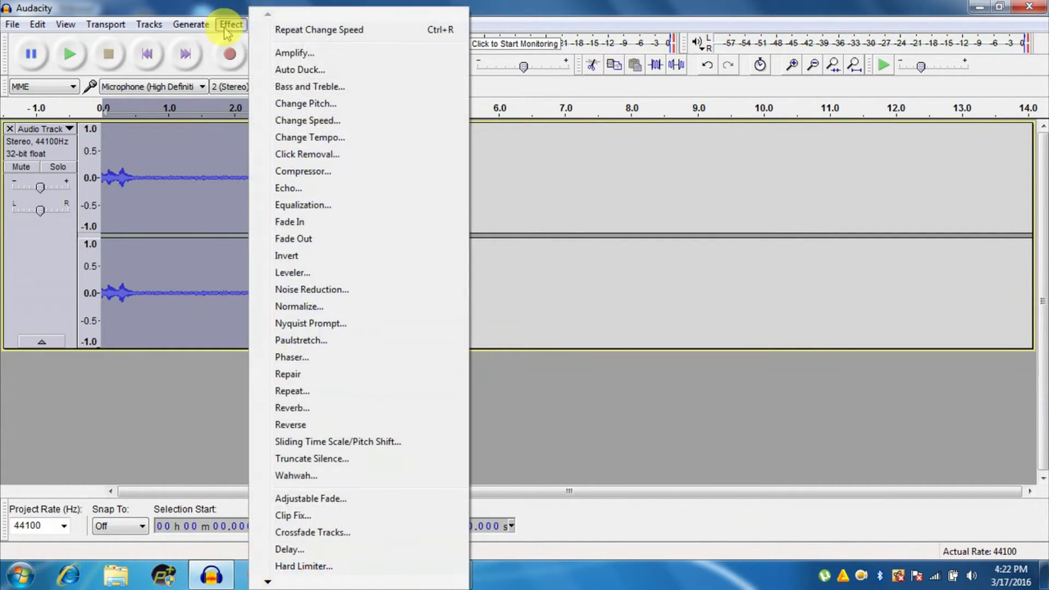
pyautogui.click(303, 138)
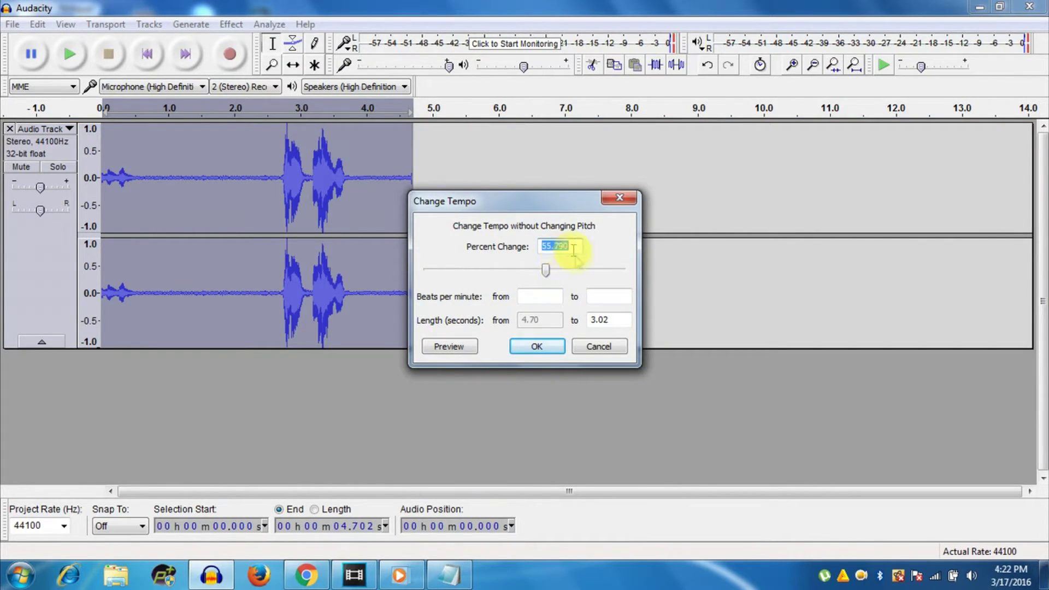
pyautogui.click(525, 346)
pyautogui.press('space')
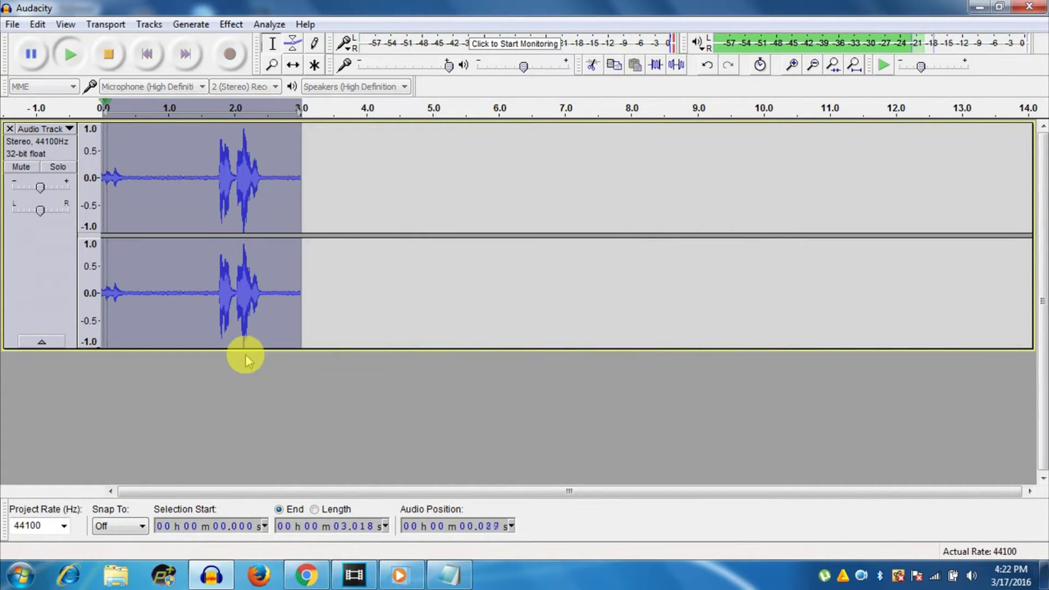